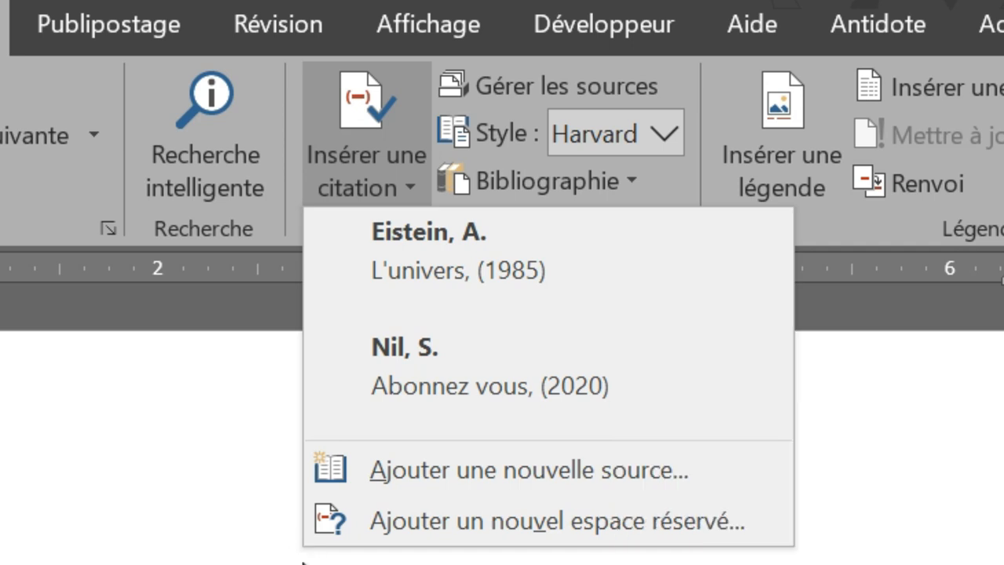
Create a new source of type Livre with author IFS and title "Informatique Sans Frontières"
{"action": "left_click", "coordinate": [468, 492]}
{"action": "left_click", "coordinate": [545, 210]}
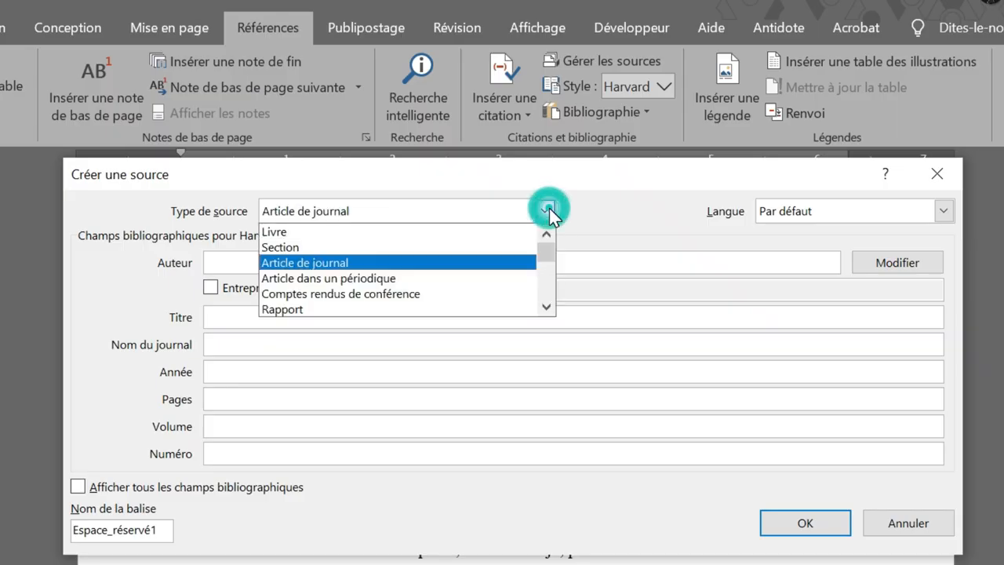
{"action": "left_click", "coordinate": [389, 238]}
{"action": "left_click", "coordinate": [274, 262]}
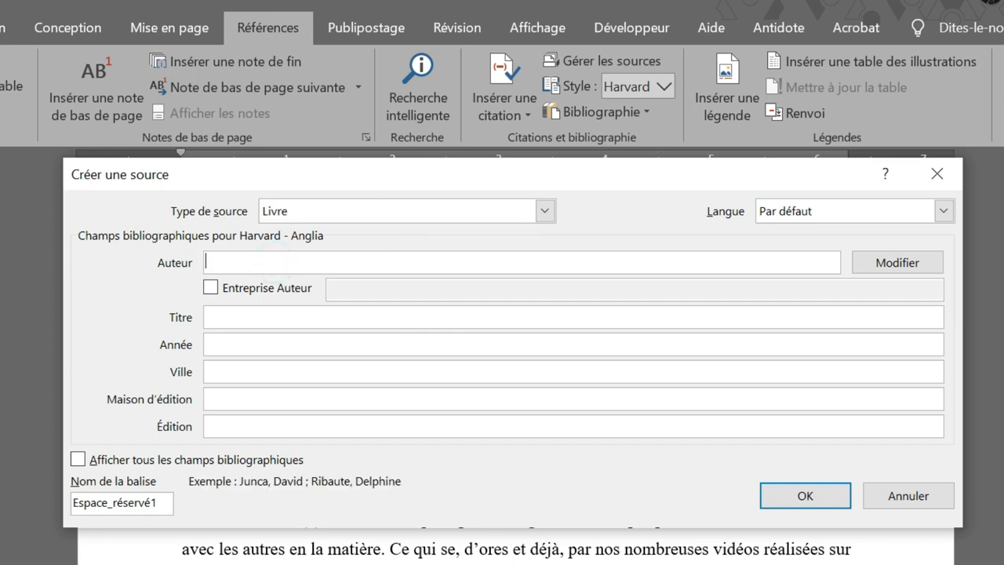
{"action": "type", "text": "IFS"}
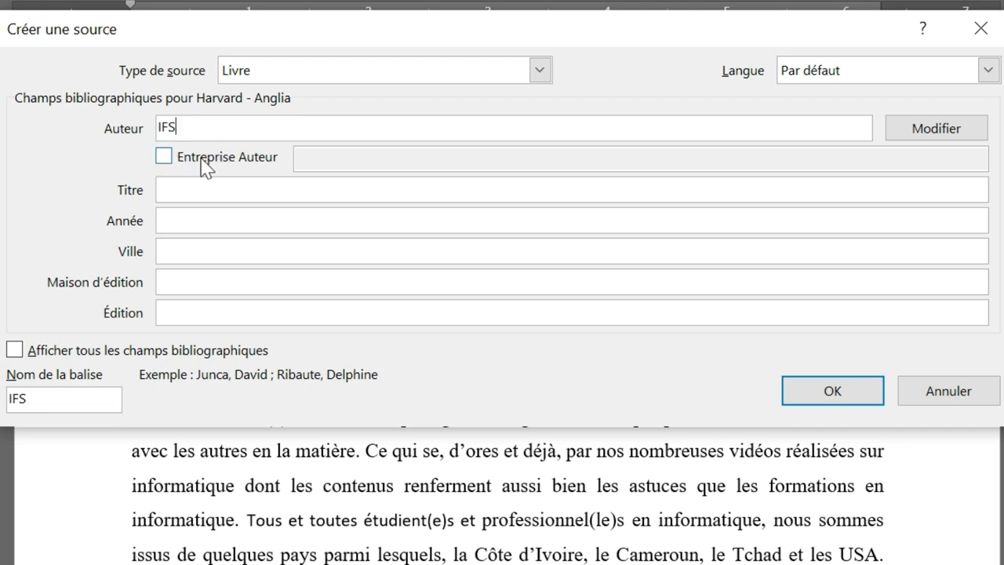
{"action": "left_click", "coordinate": [180, 192]}
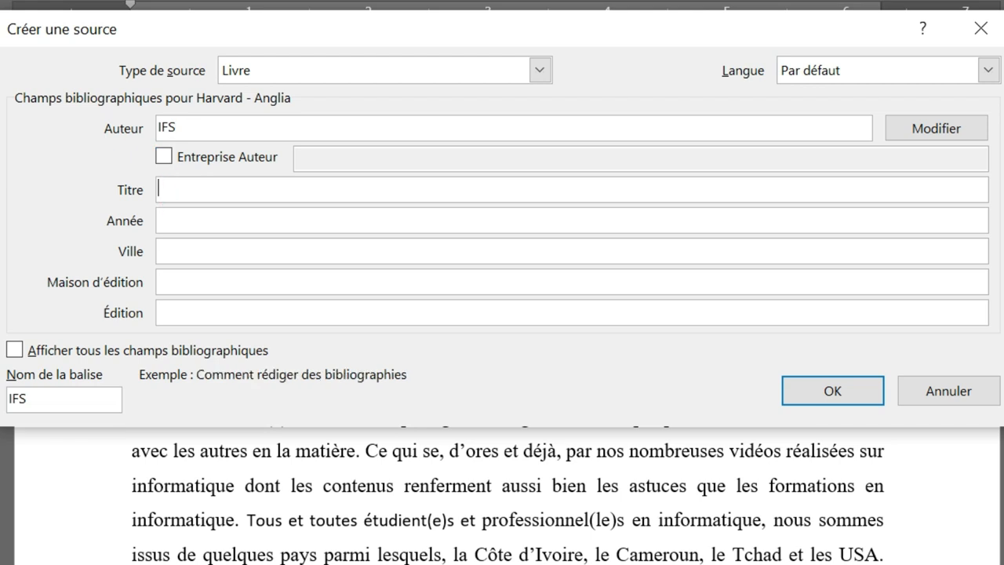
{"action": "type", "text": "Informatique Sans Frontières"}
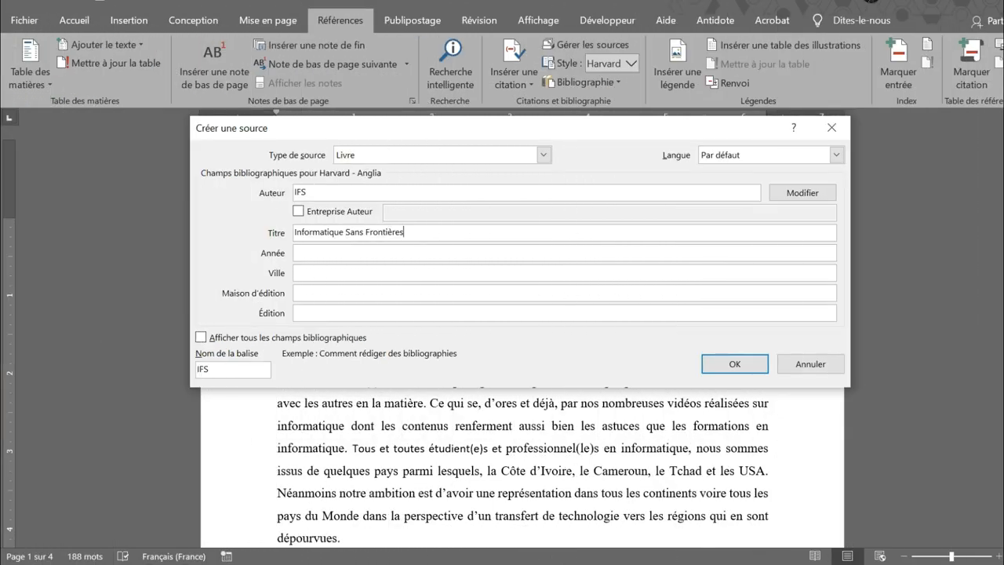
Set the new source's year to 2020, city to New York and publisher to Frontières
{"action": "left_click", "coordinate": [318, 249]}
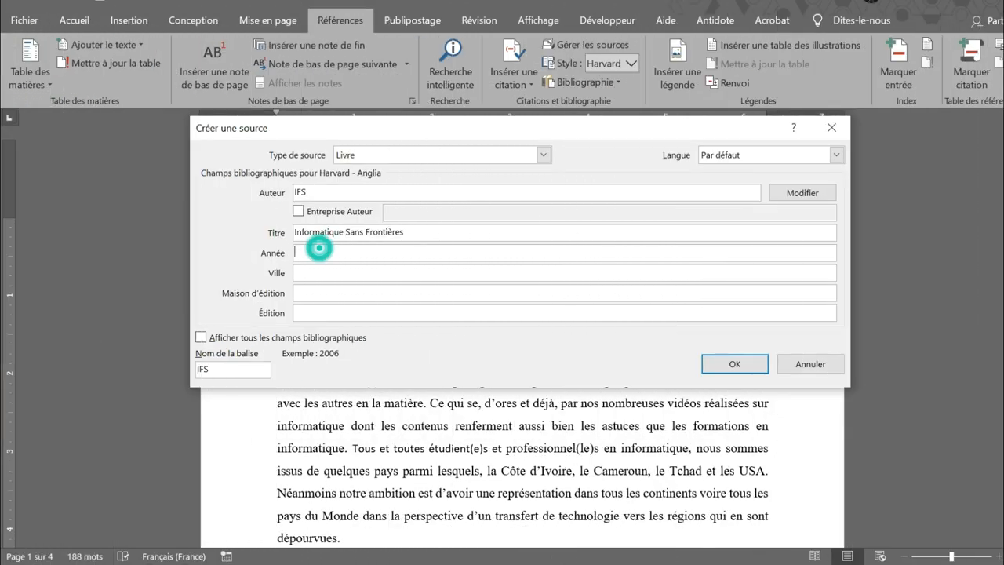
{"action": "type", "text": "2020"}
{"action": "left_click", "coordinate": [336, 274]}
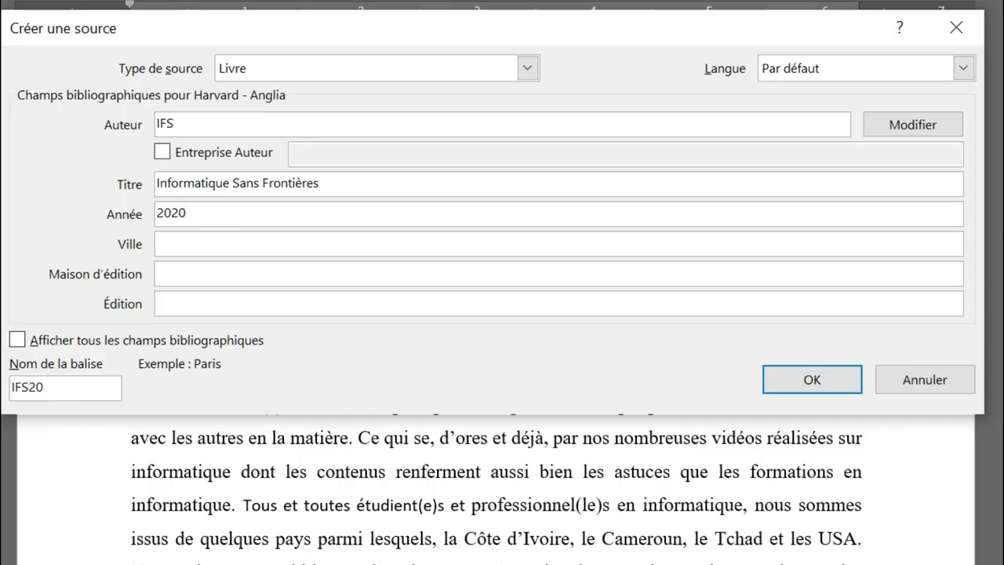
{"action": "type", "text": "New York"}
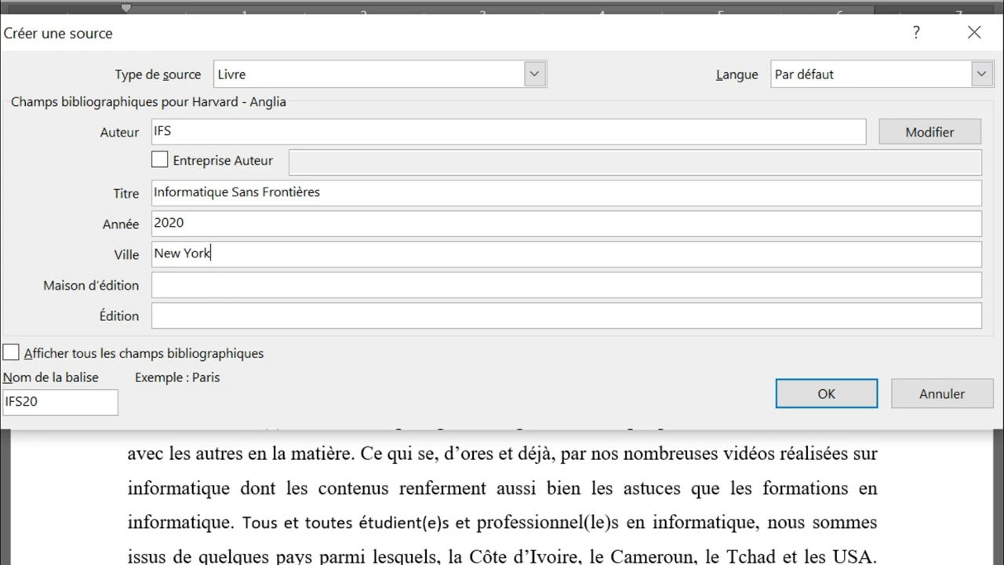
{"action": "left_click", "coordinate": [191, 285]}
{"action": "type", "text": "Frontières"}
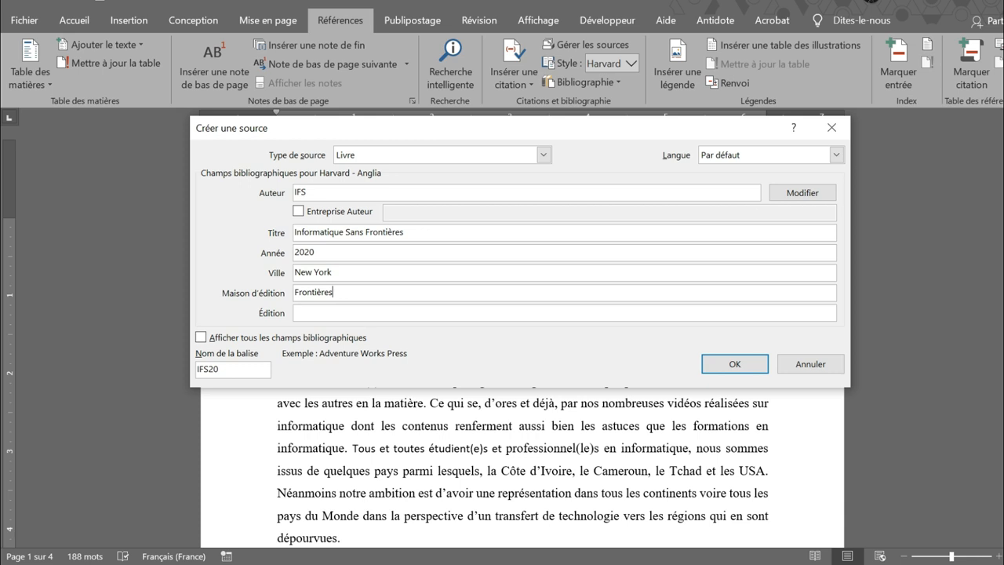
Show all bibliographic fields, set the edition to 2021, and save the new book source
{"action": "left_click", "coordinate": [201, 337]}
{"action": "left_click_drag", "start_coordinate": [830, 255], "coordinate": [825, 402]}
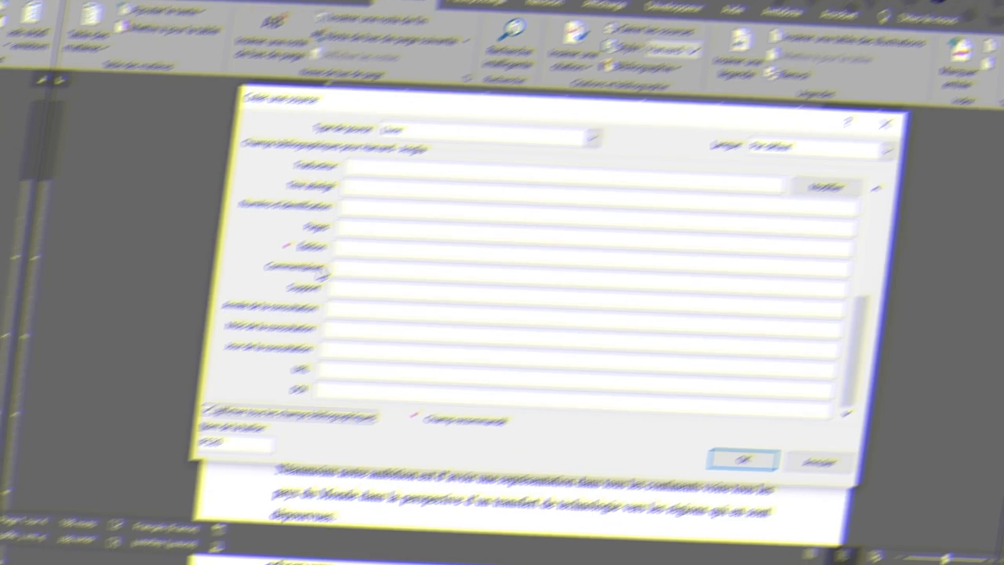
{"action": "left_click", "coordinate": [307, 273]}
{"action": "type", "text": "2021"}
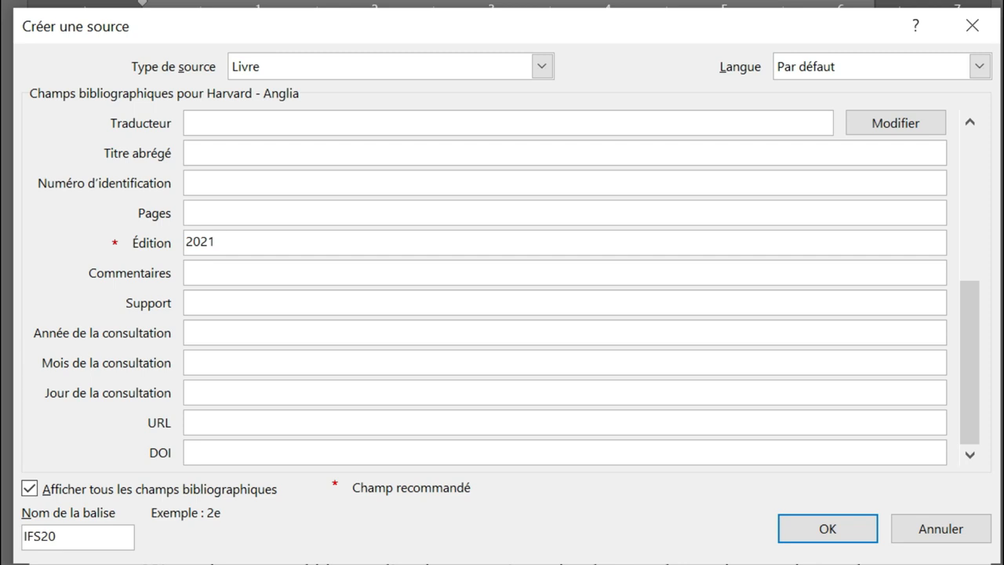
{"action": "left_click_drag", "start_coordinate": [961, 398], "coordinate": [937, 294]}
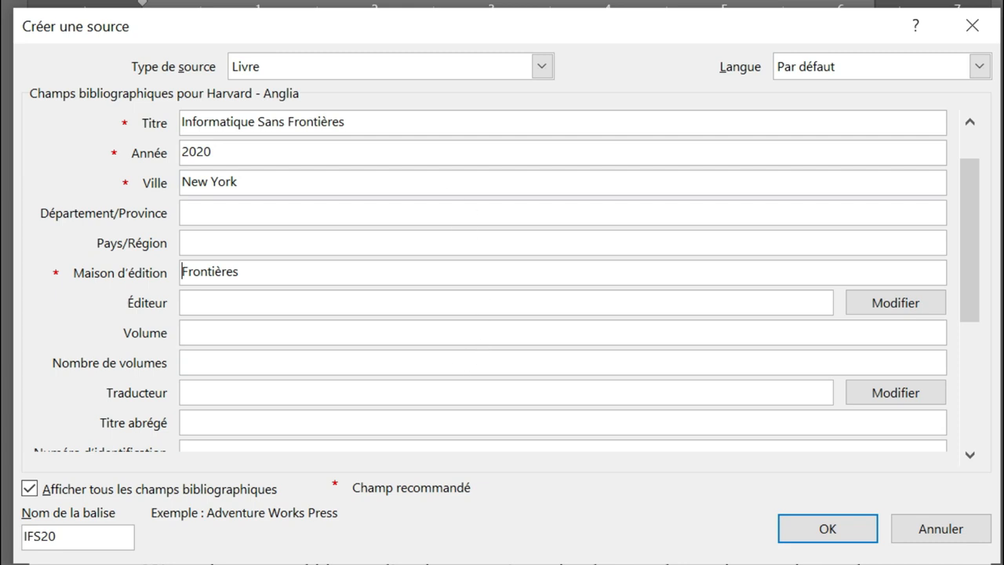
{"action": "left_click", "coordinate": [823, 531]}
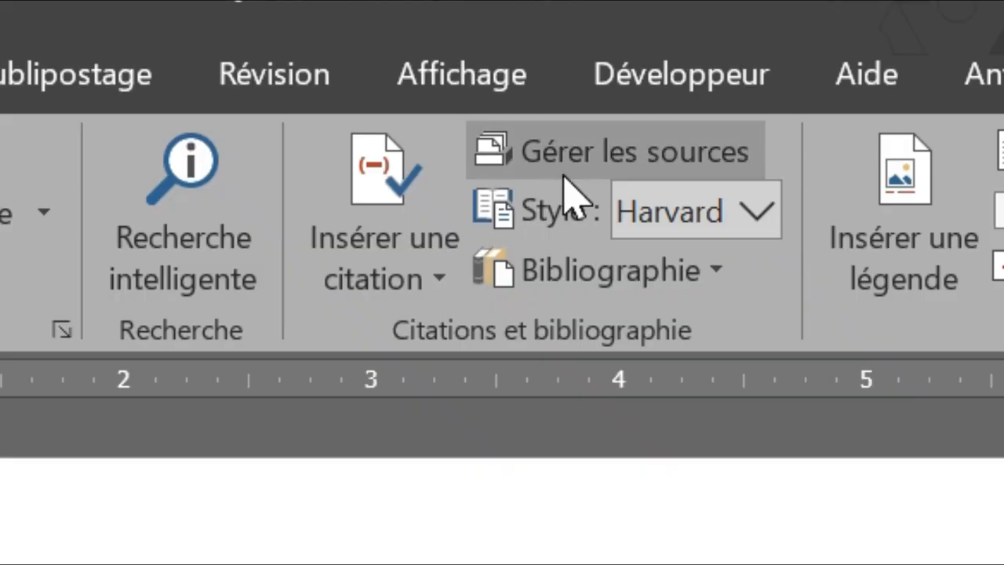
Review the main and active source lists in the source manager, and close it
{"action": "left_click", "coordinate": [555, 167]}
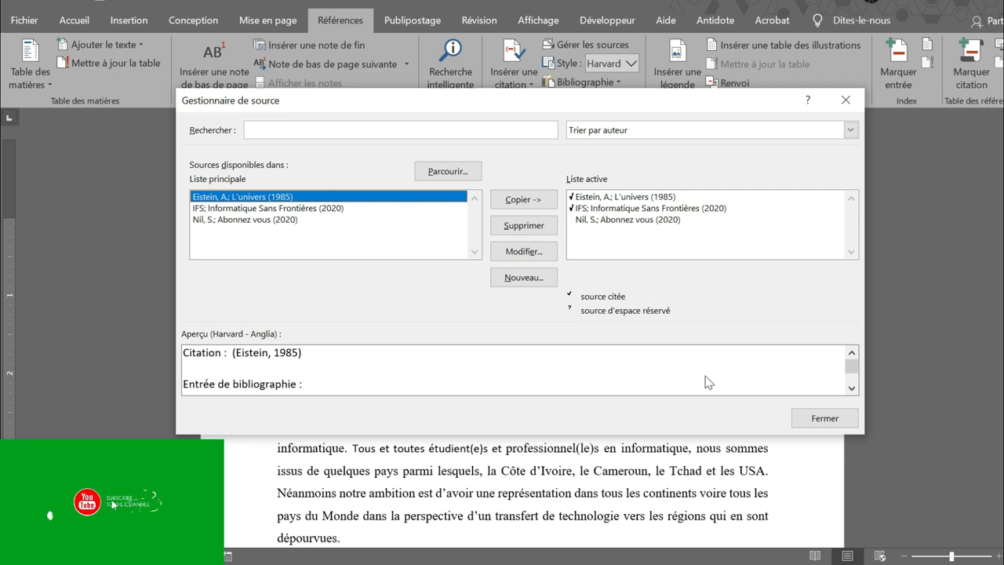
{"action": "left_click", "coordinate": [807, 418]}
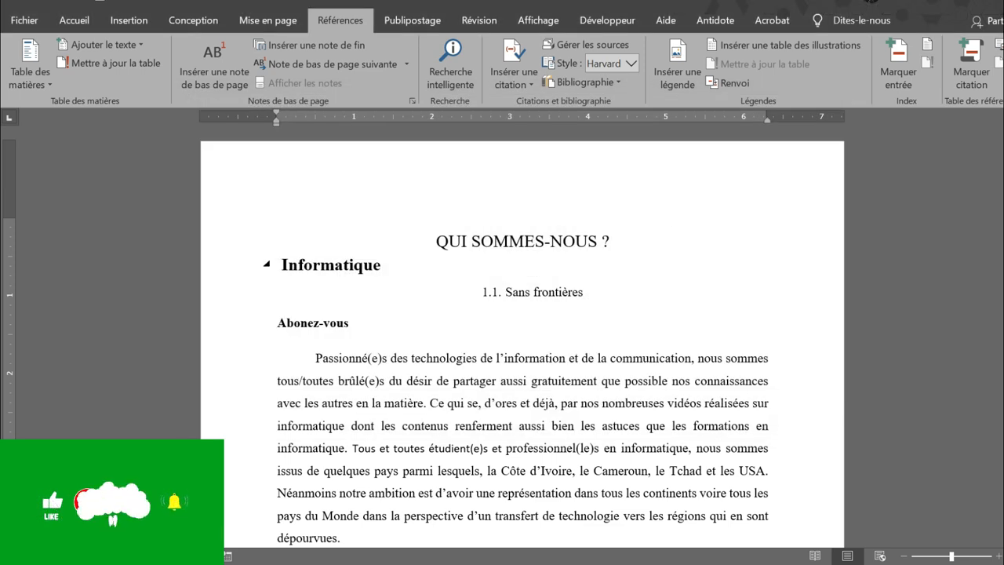
Look through the available citation styles and choose Harvard - Anglia
{"action": "left_click", "coordinate": [630, 63]}
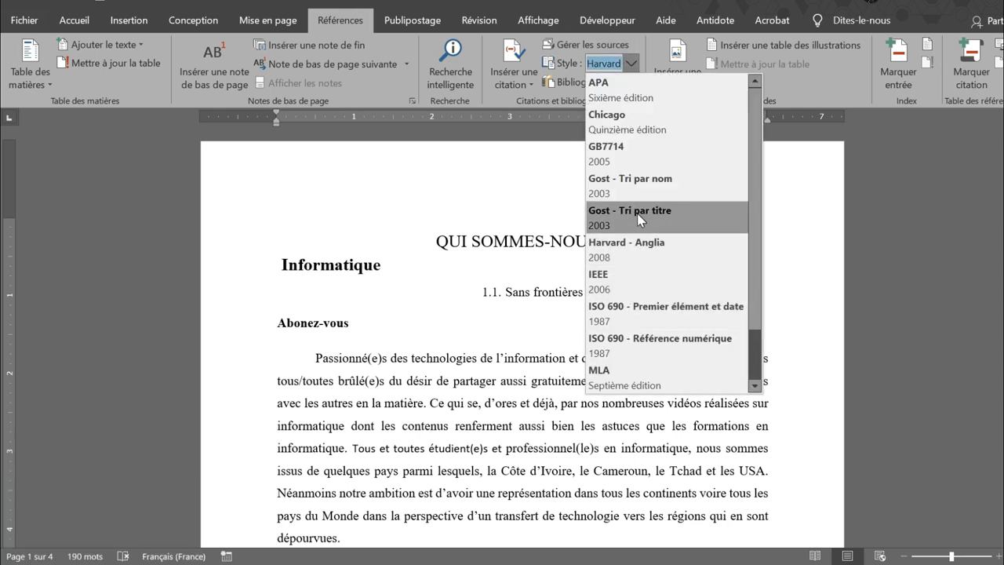
{"action": "scroll", "coordinate": [667, 227], "scroll_direction": "down", "scroll_amount": 1}
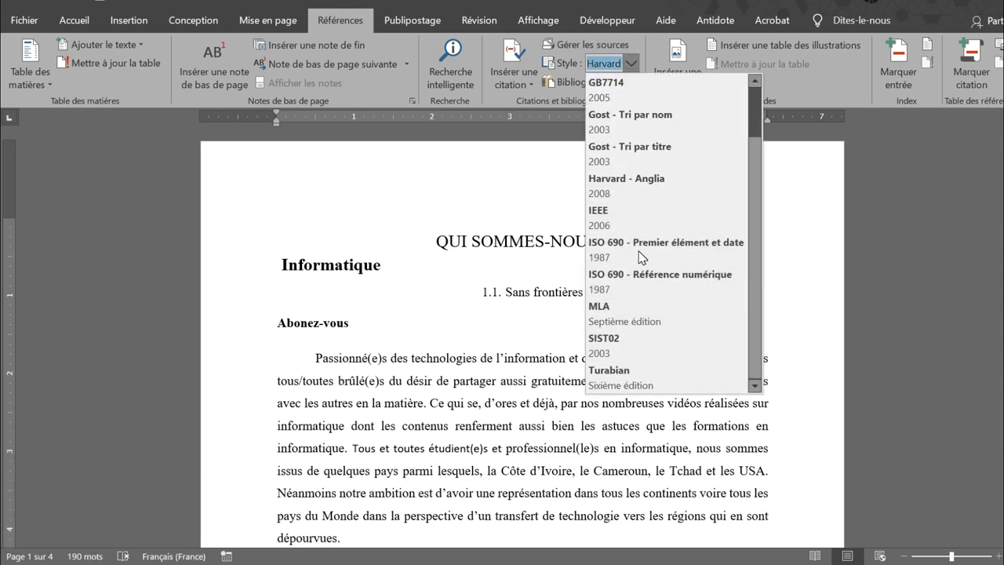
{"action": "scroll", "coordinate": [642, 257], "scroll_direction": "up", "scroll_amount": 1}
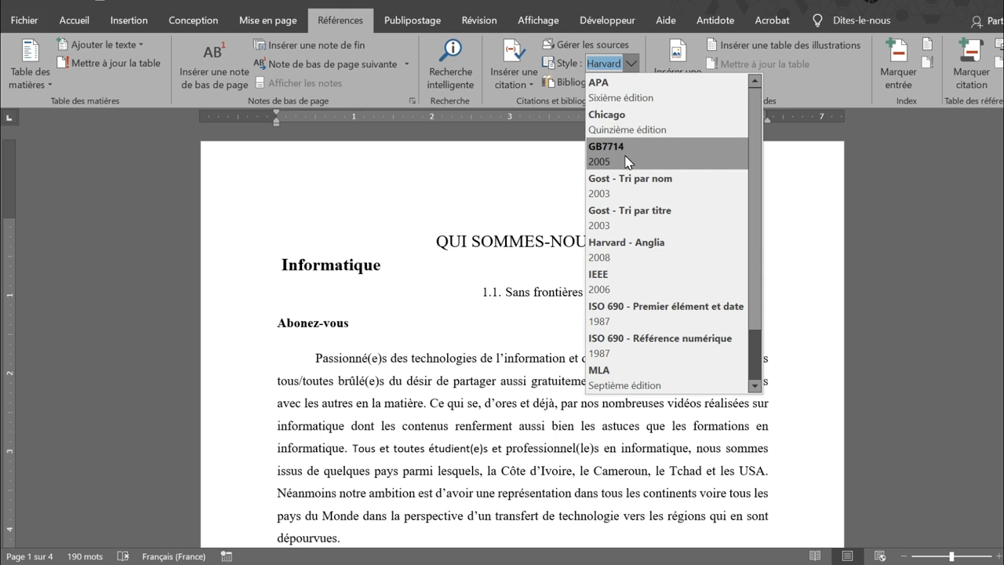
{"action": "left_click", "coordinate": [624, 248]}
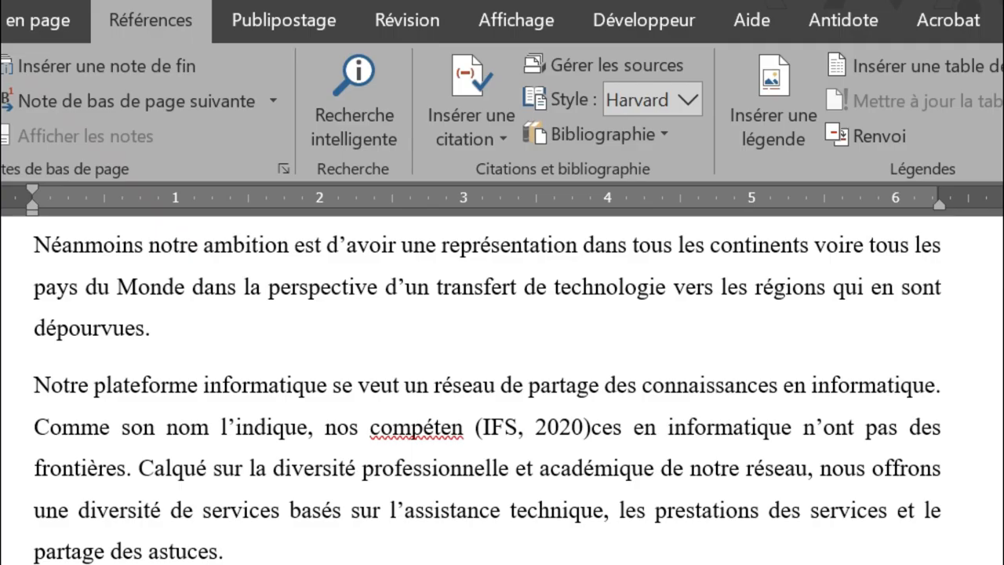
Insert a citation of the source "L'univers" (1985) after "dépourvues" at the end of the first paragraph
{"action": "scroll", "coordinate": [486, 392], "scroll_direction": "up", "scroll_amount": 3}
{"action": "left_click", "coordinate": [146, 544]}
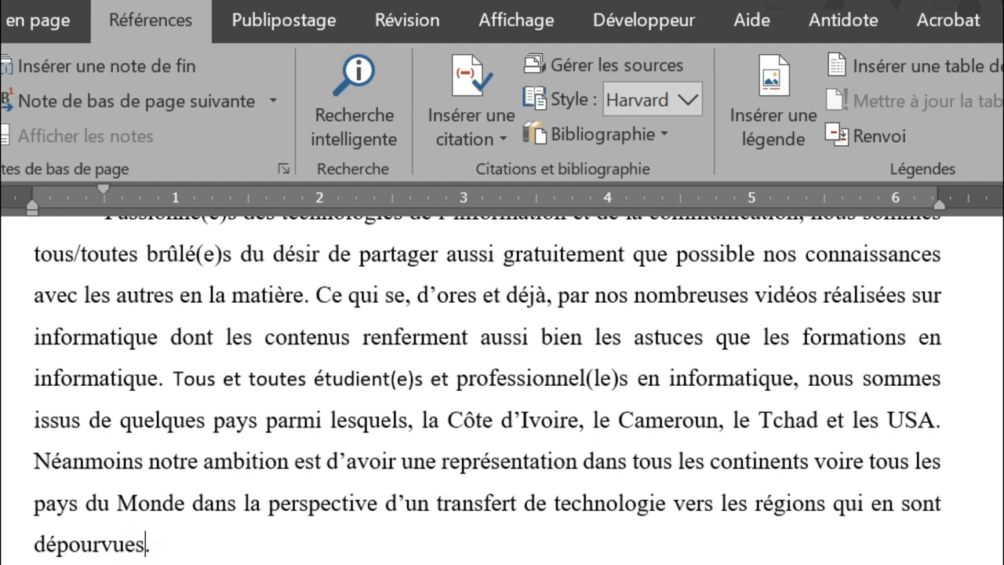
{"action": "left_click", "coordinate": [466, 117]}
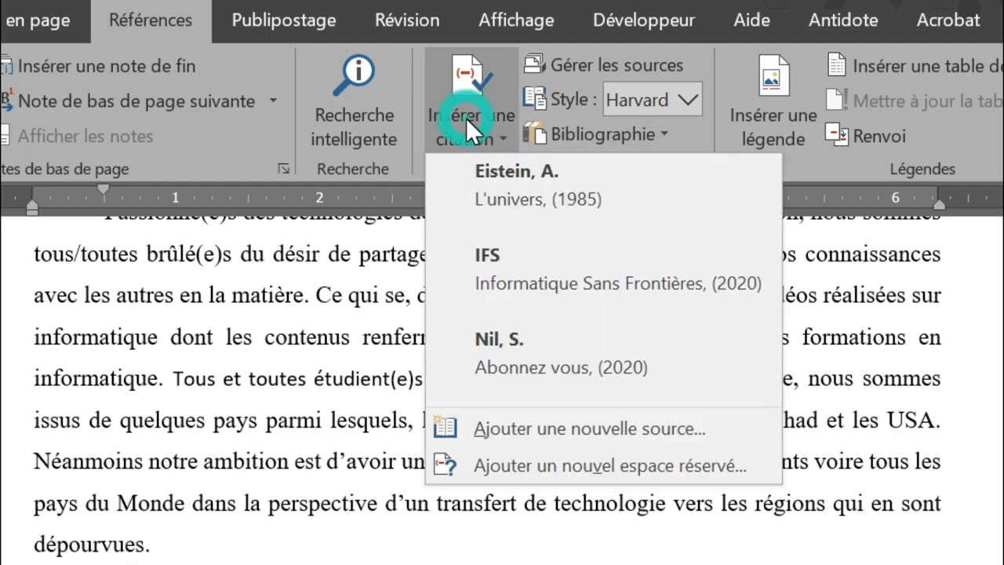
{"action": "left_click", "coordinate": [503, 198]}
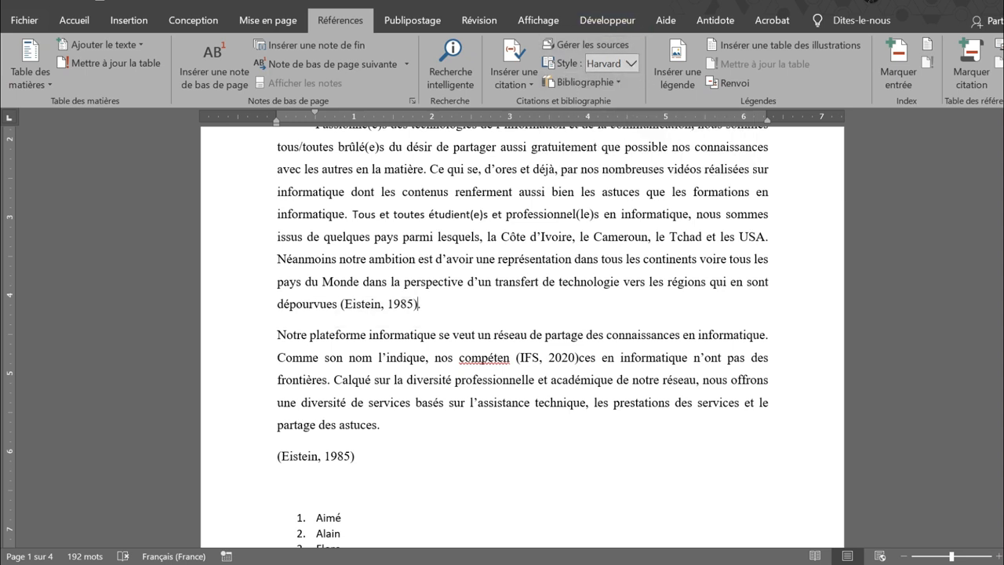
{"action": "left_click", "coordinate": [376, 307]}
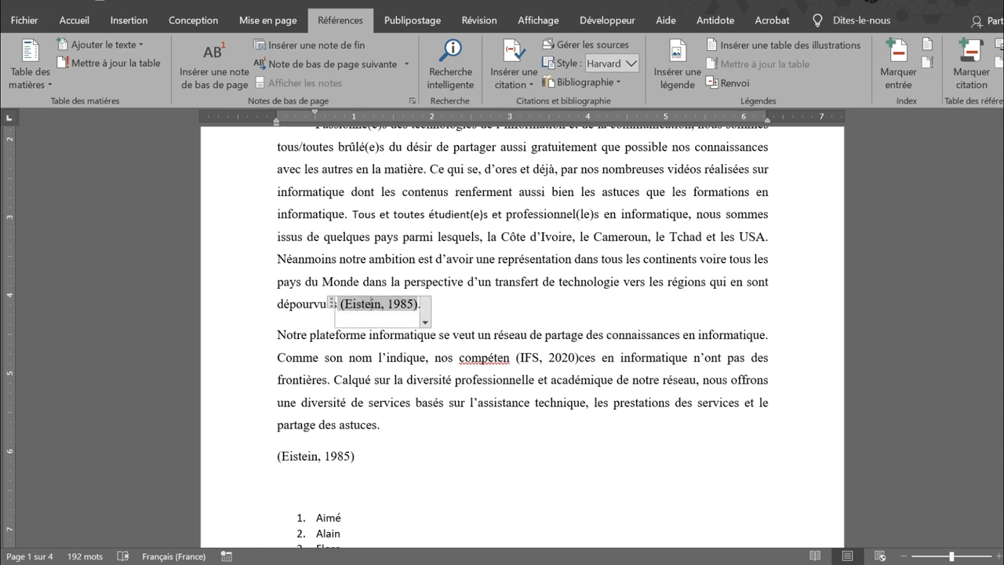
{"action": "left_click", "coordinate": [471, 295]}
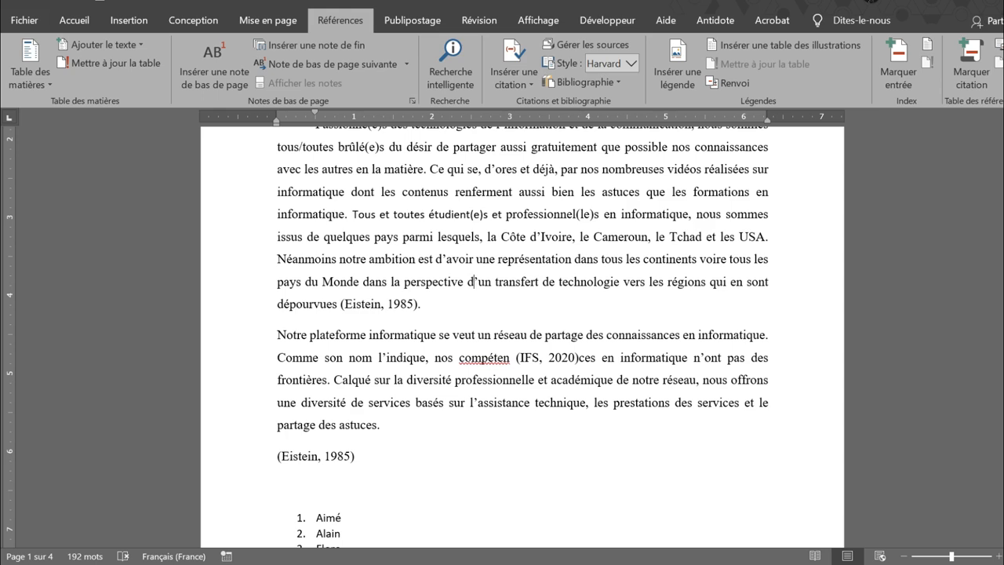
Try the predefined Références list on the blank last page of the document, and undo the insertion
{"action": "scroll", "coordinate": [536, 282], "scroll_direction": "down", "scroll_amount": 20}
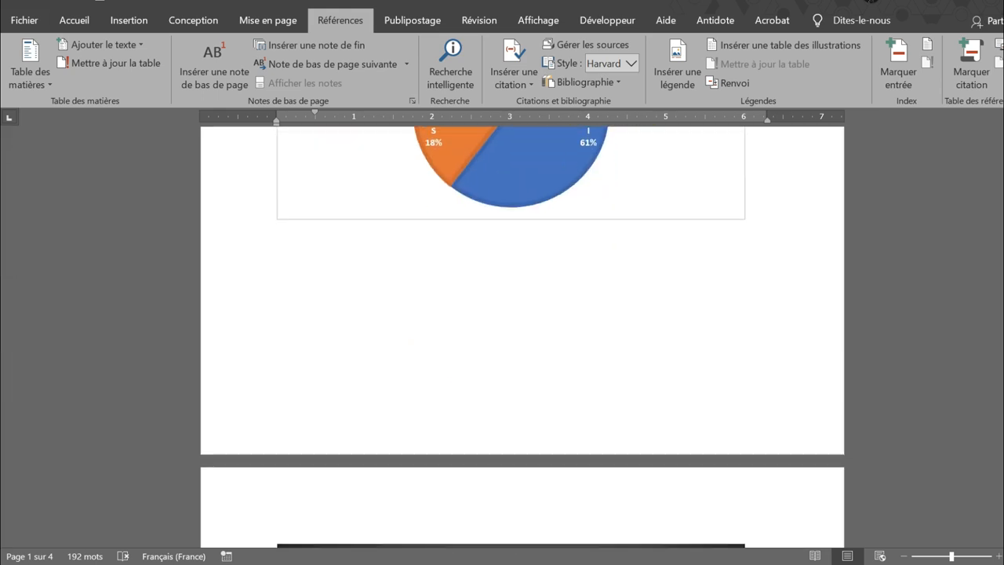
{"action": "scroll", "coordinate": [536, 277], "scroll_direction": "down", "scroll_amount": 20}
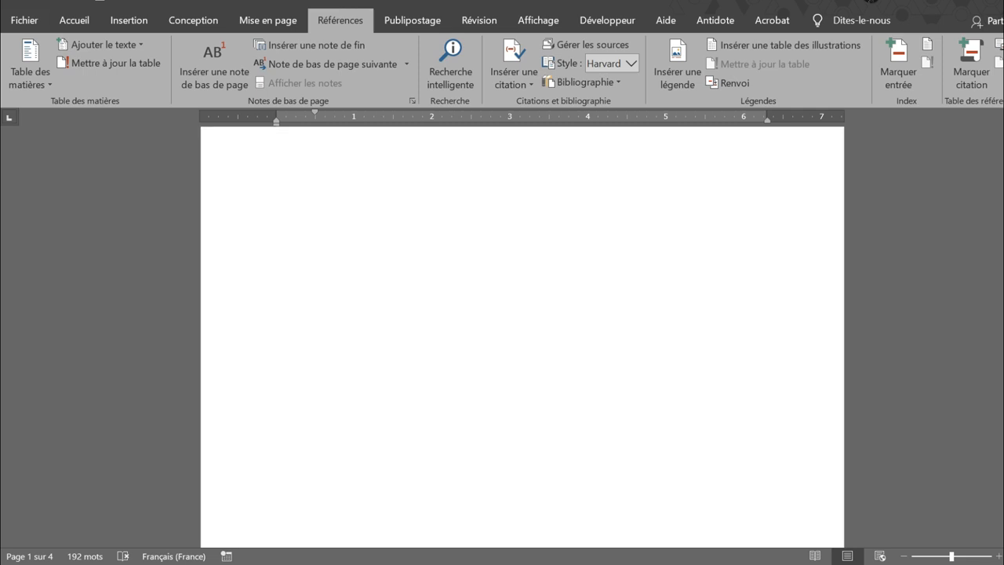
{"action": "scroll", "coordinate": [522, 337], "scroll_direction": "up", "scroll_amount": 3}
{"action": "left_click", "coordinate": [378, 394]}
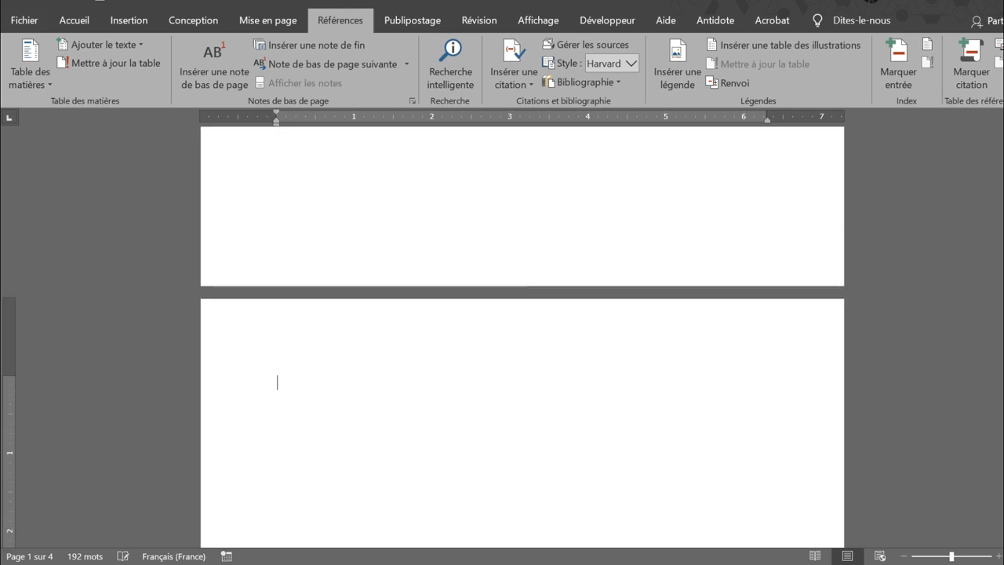
{"action": "scroll", "coordinate": [321, 386], "scroll_direction": "down", "scroll_amount": 3}
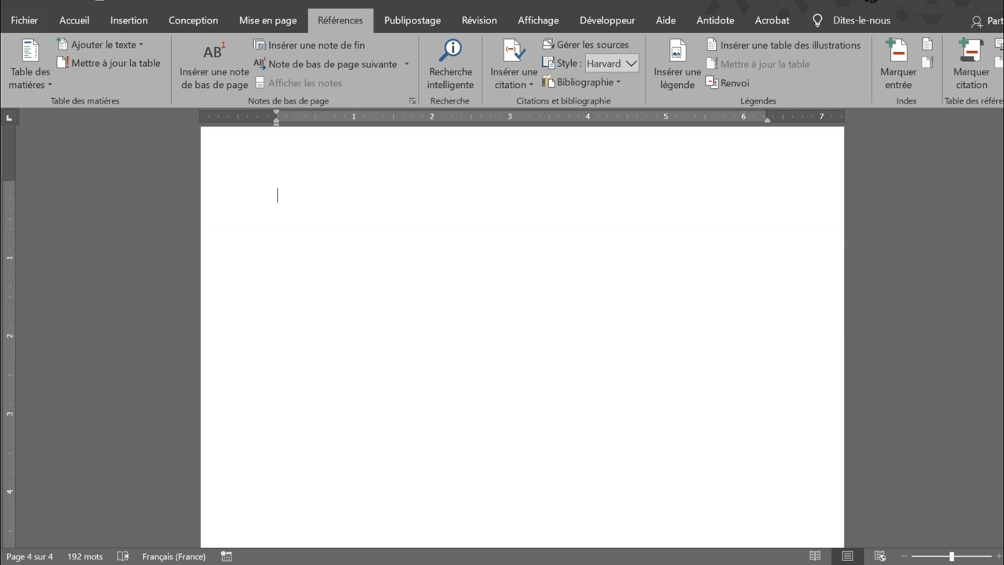
{"action": "scroll", "coordinate": [386, 359], "scroll_direction": "up", "scroll_amount": 3}
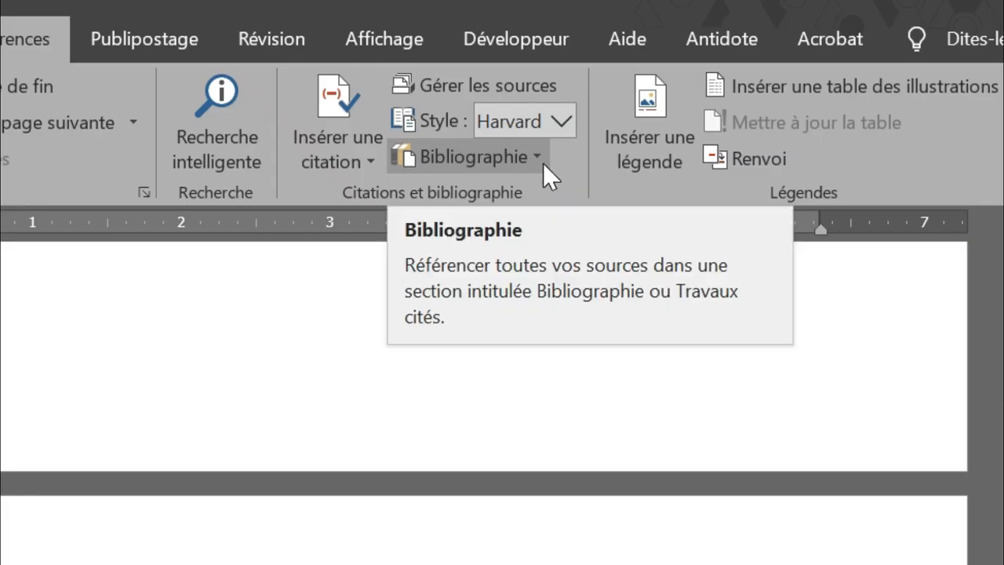
{"action": "left_click", "coordinate": [619, 83]}
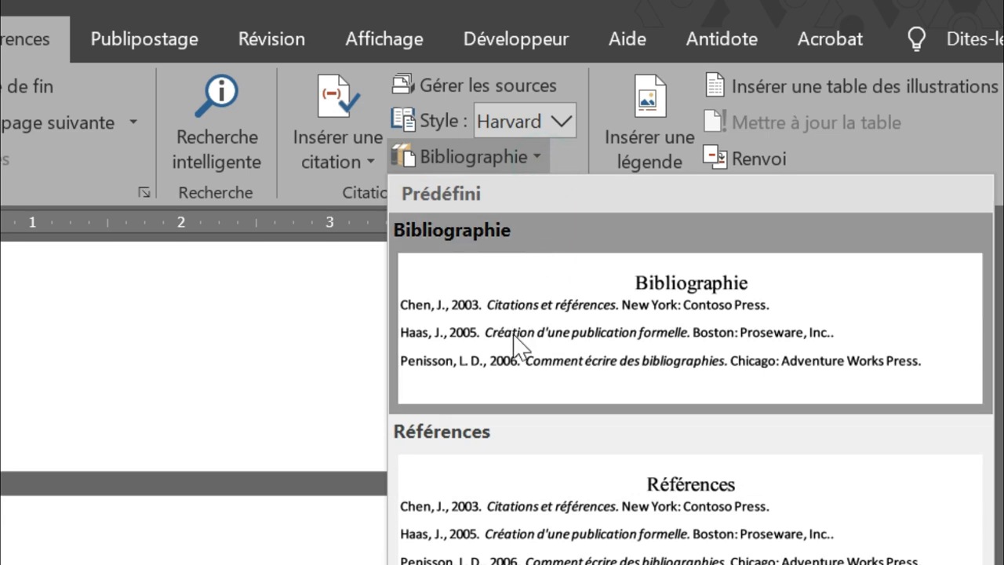
{"action": "left_click", "coordinate": [513, 549]}
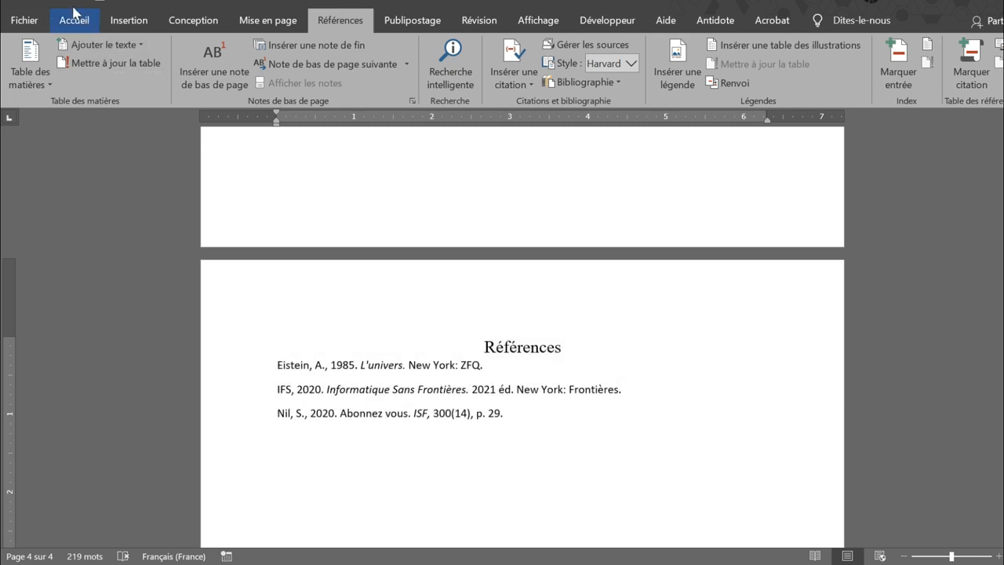
{"action": "left_click", "coordinate": [48, 3]}
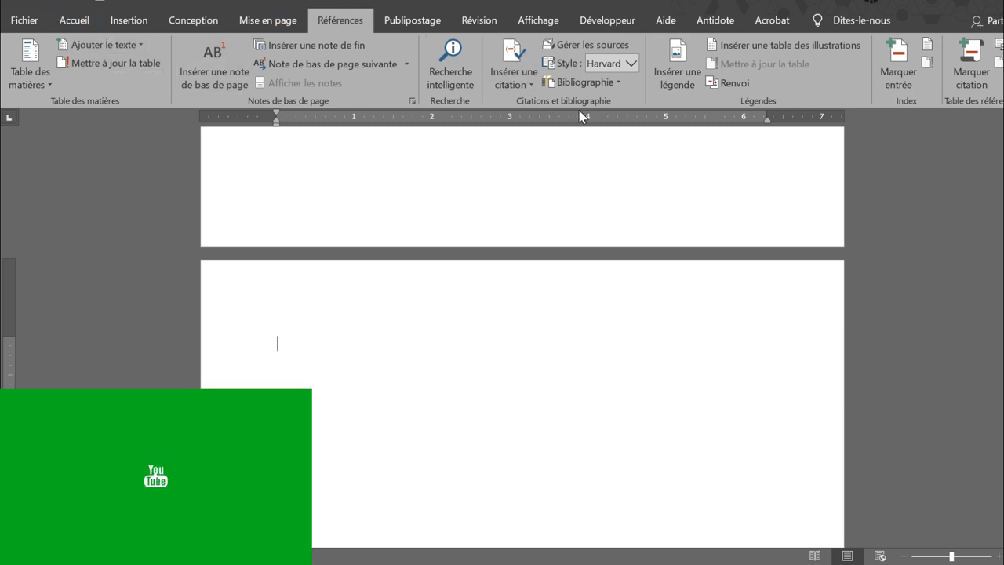
Insert the predefined Bibliographie list of sources on the blank last page
{"action": "left_click", "coordinate": [601, 81]}
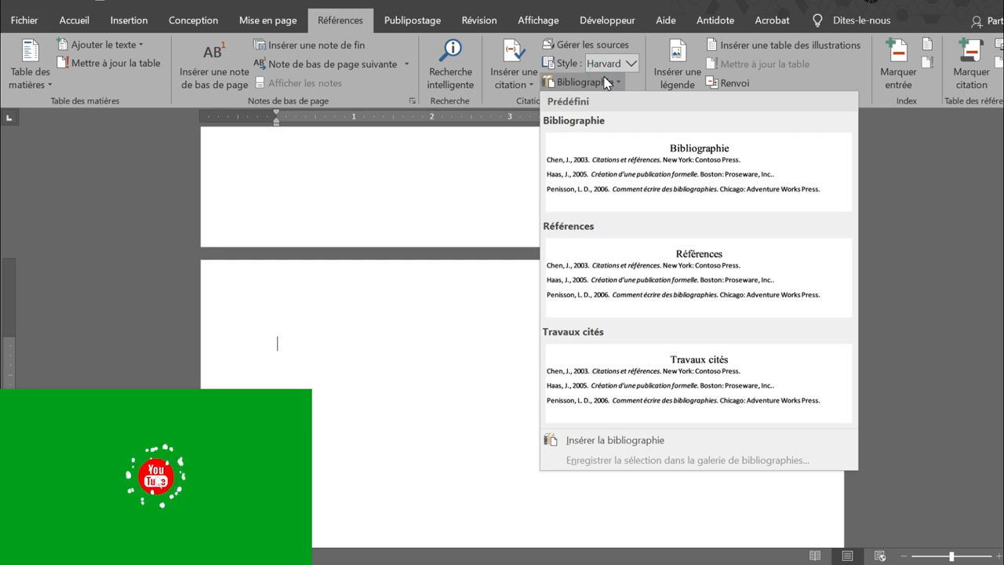
{"action": "left_click", "coordinate": [683, 157]}
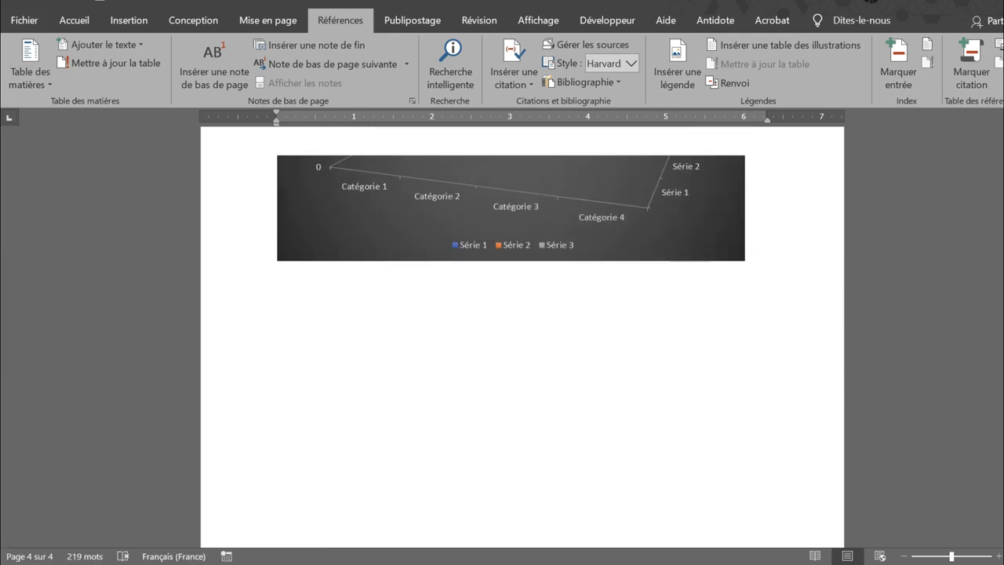
{"action": "scroll", "coordinate": [522, 337], "scroll_direction": "up", "scroll_amount": 3}
{"action": "scroll", "coordinate": [522, 337], "scroll_direction": "down", "scroll_amount": 5}
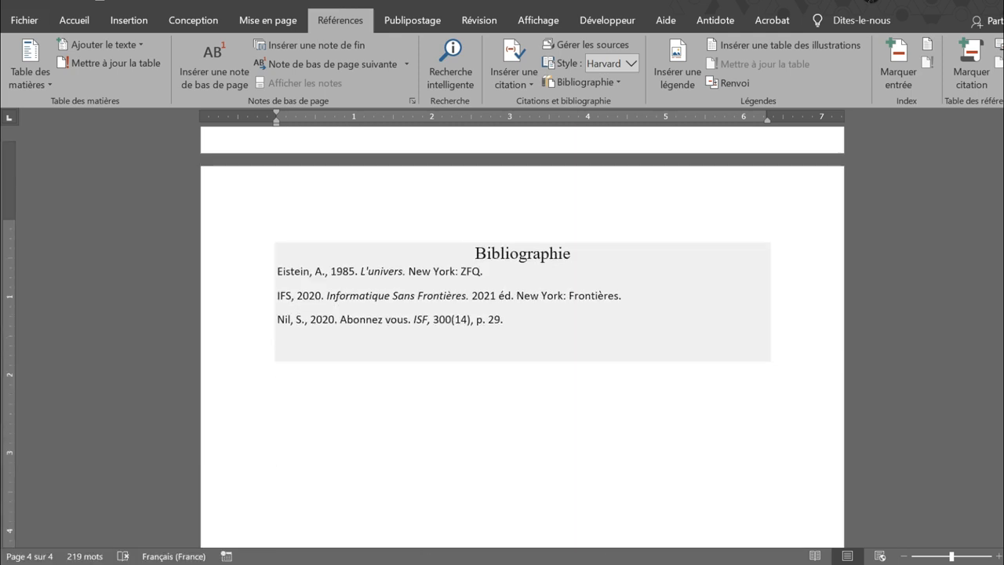